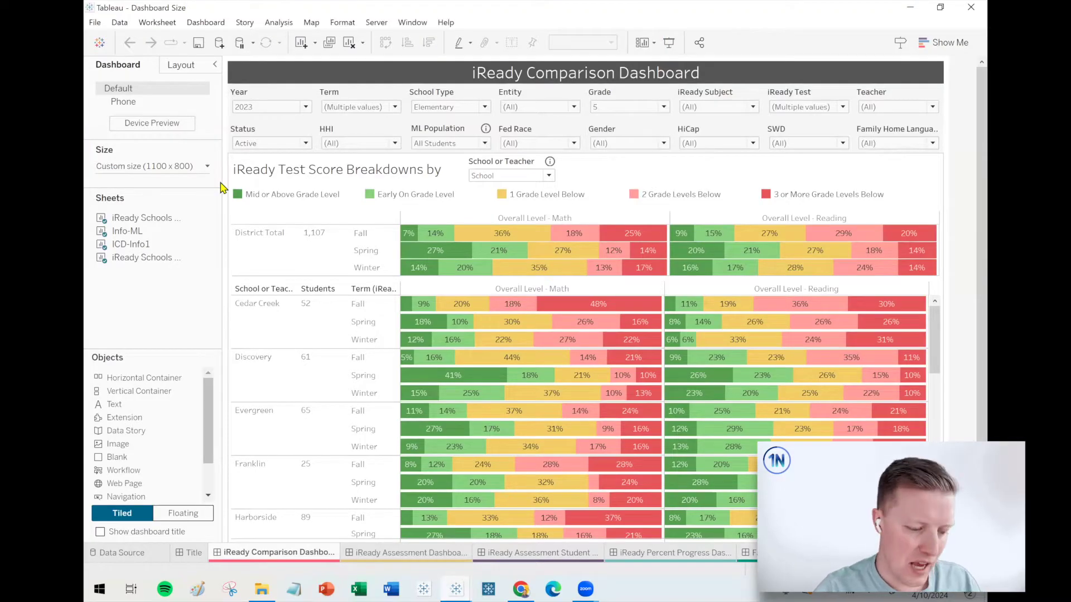
- Open the Size settings and sizing-mode list for the fixed 1100×800 dashboard
scroll(971, 184, down, 1)
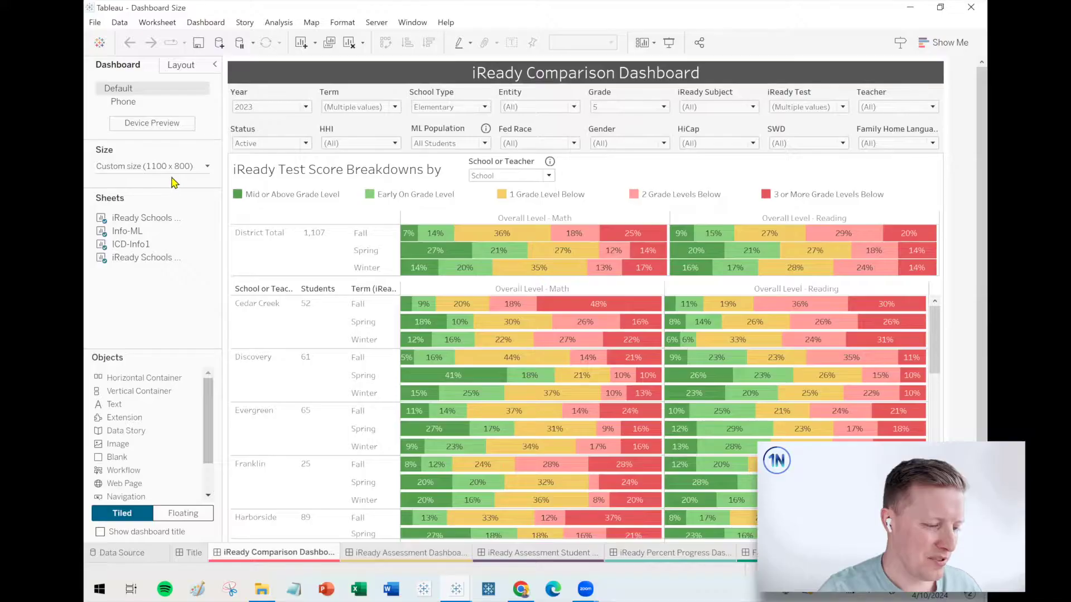
click(174, 171)
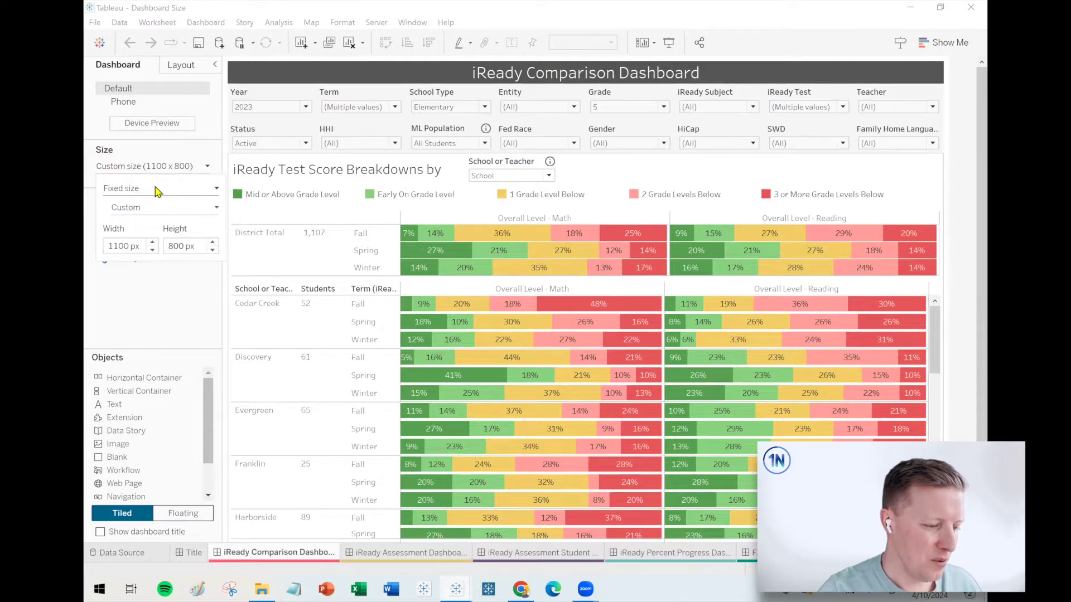
click(158, 189)
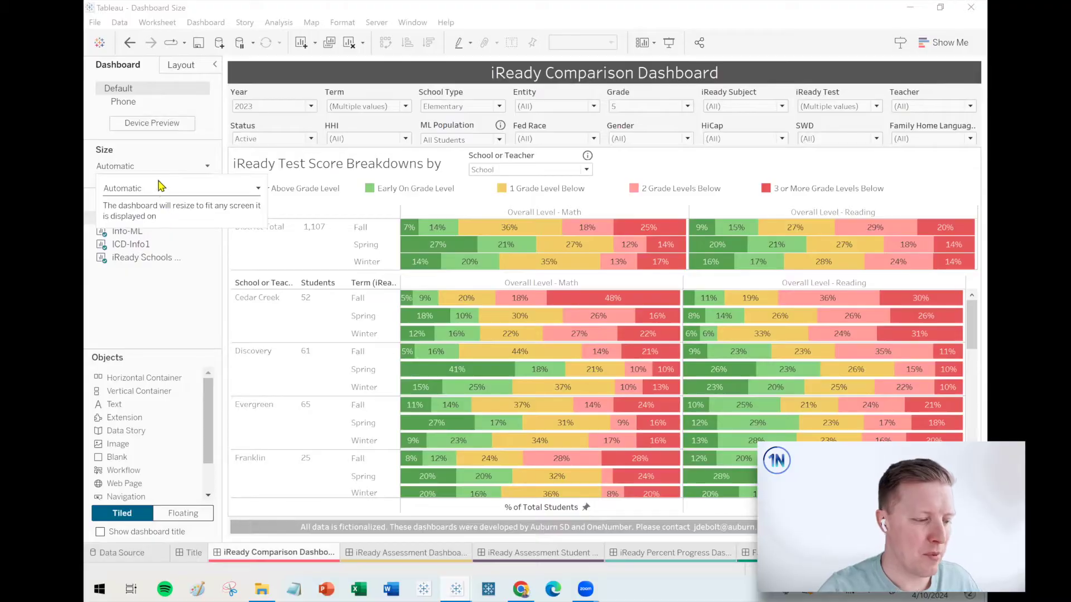
click(161, 187)
- Pick a new size type from the sizing list, leaving the dashboard at 1157×736 pixels
click(150, 223)
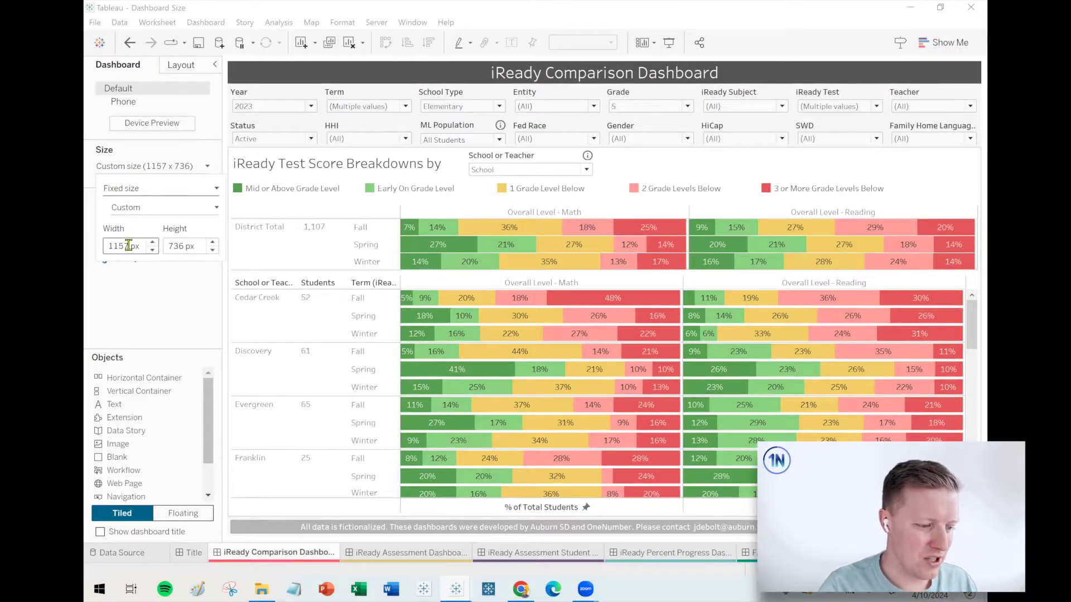
- Switch to Automatic sizing, then restore and shrink the Tableau window so the dashboard reflows
click(144, 191)
click(138, 210)
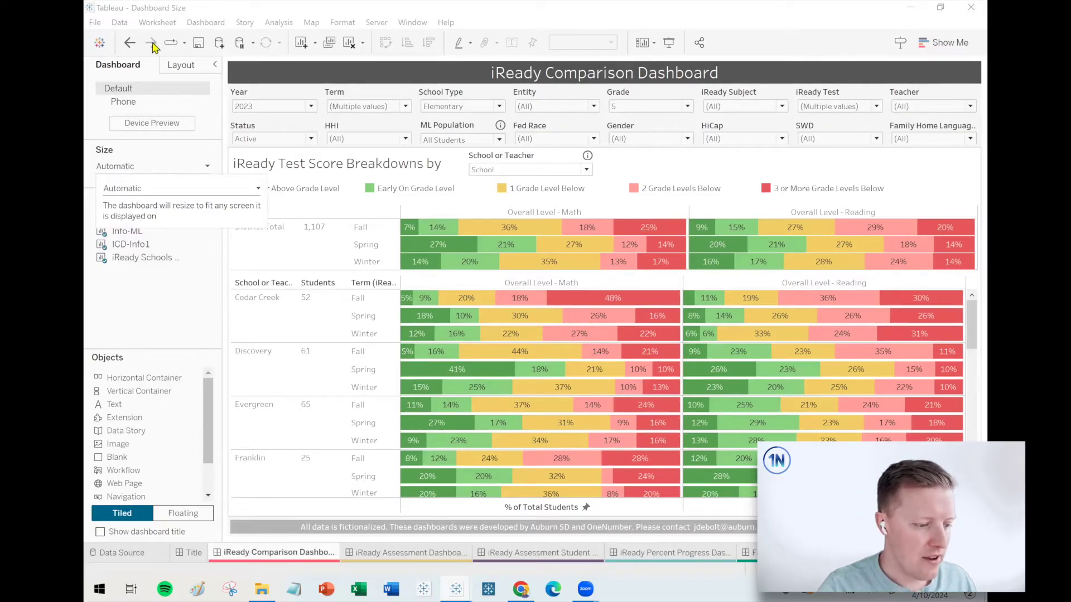
drag(134, 8, 272, 92)
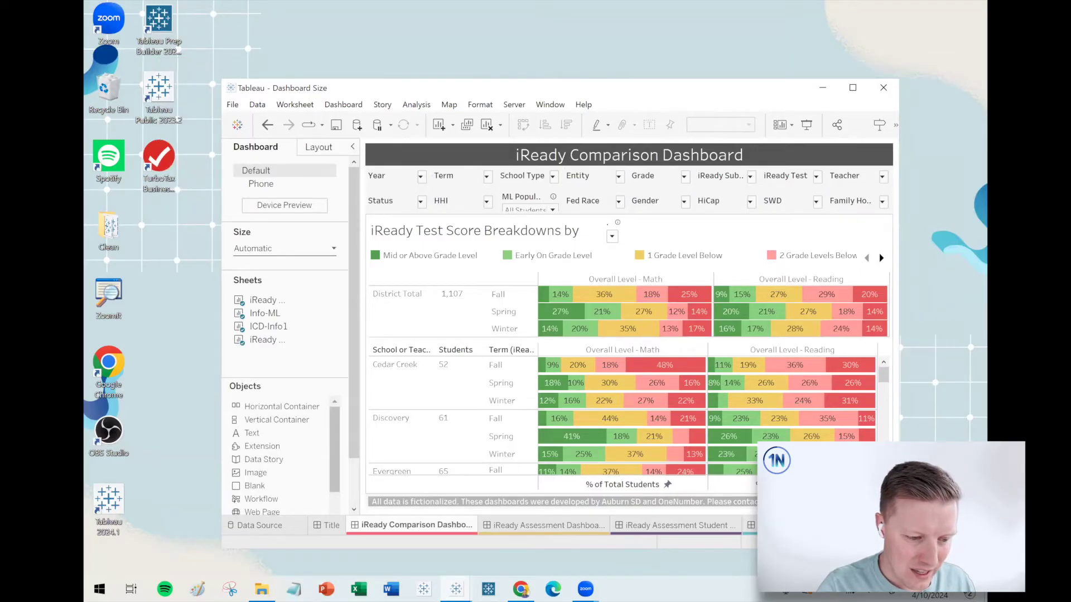
drag(899, 548, 687, 381)
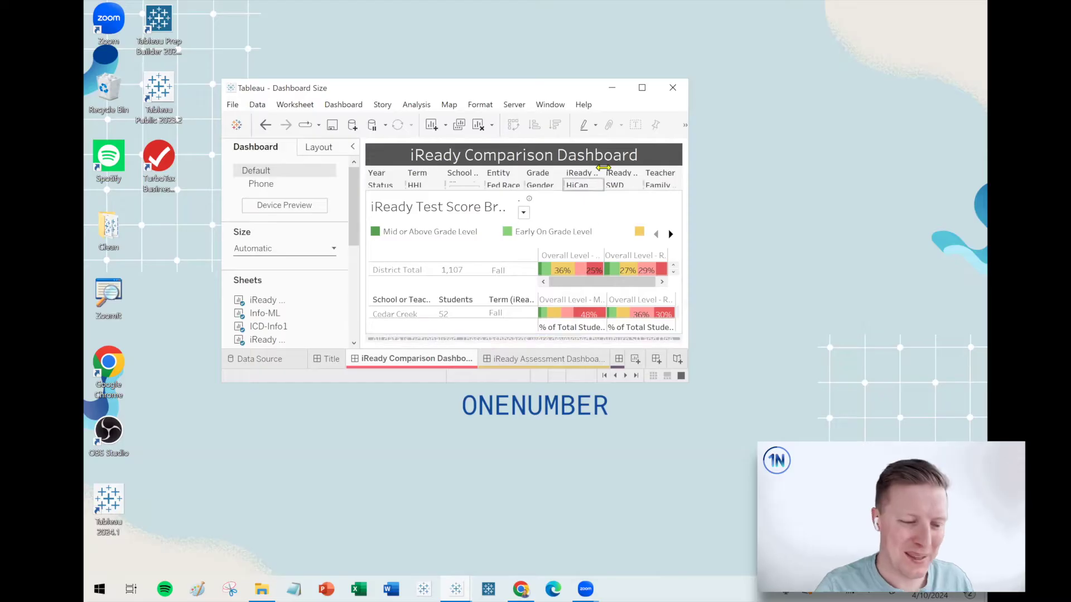
- Maximize the Tableau window so the Automatic-sized dashboard fills the screen again
click(642, 88)
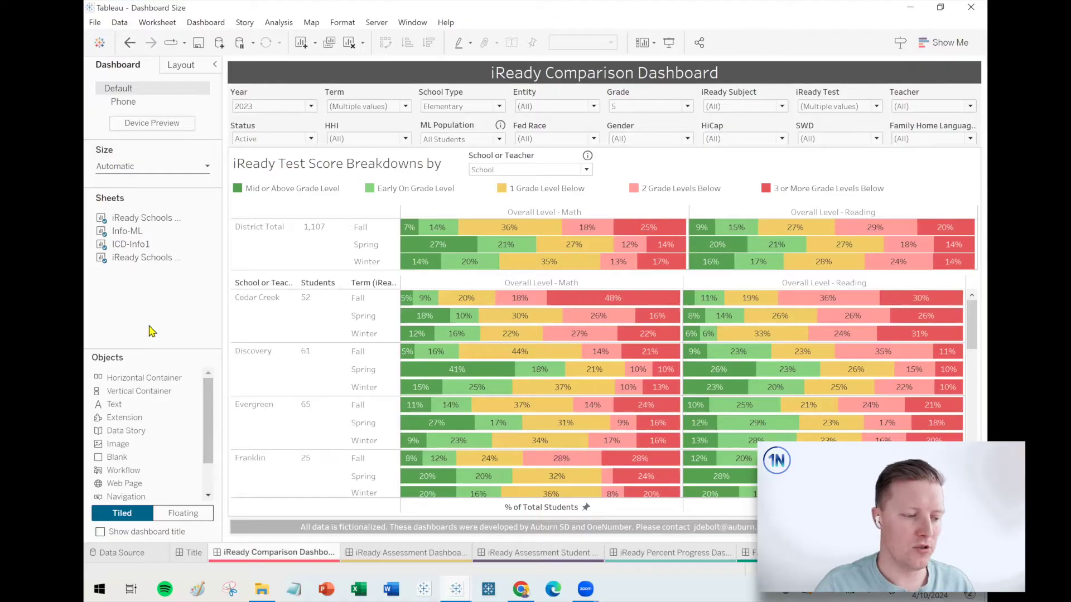
- Try Fixed size, then set Range sizing from 1157×736 minimum to 1257×836 maximum
click(150, 167)
click(137, 191)
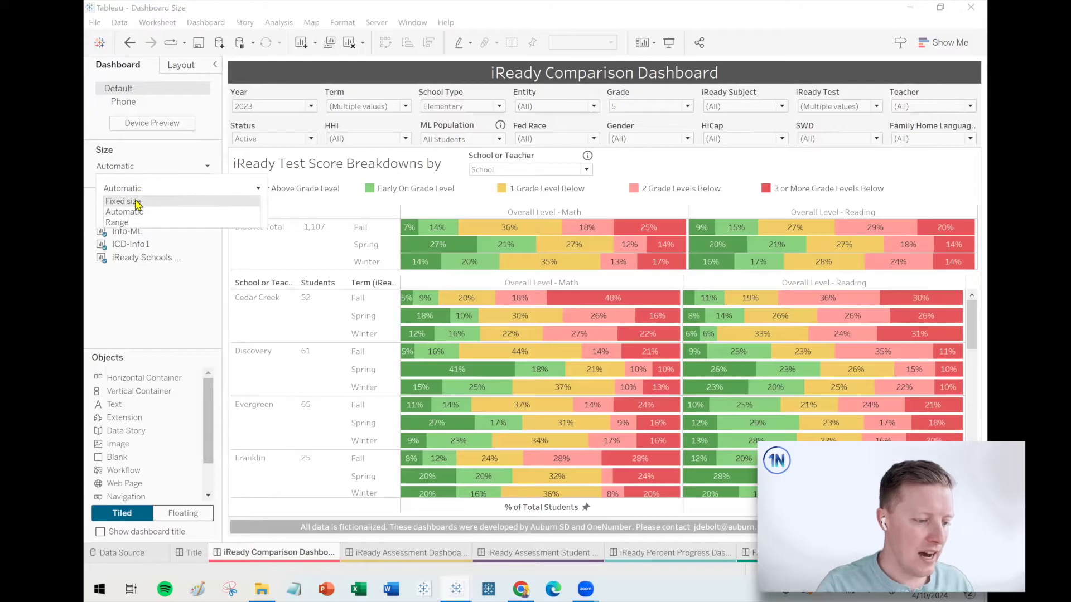
click(132, 210)
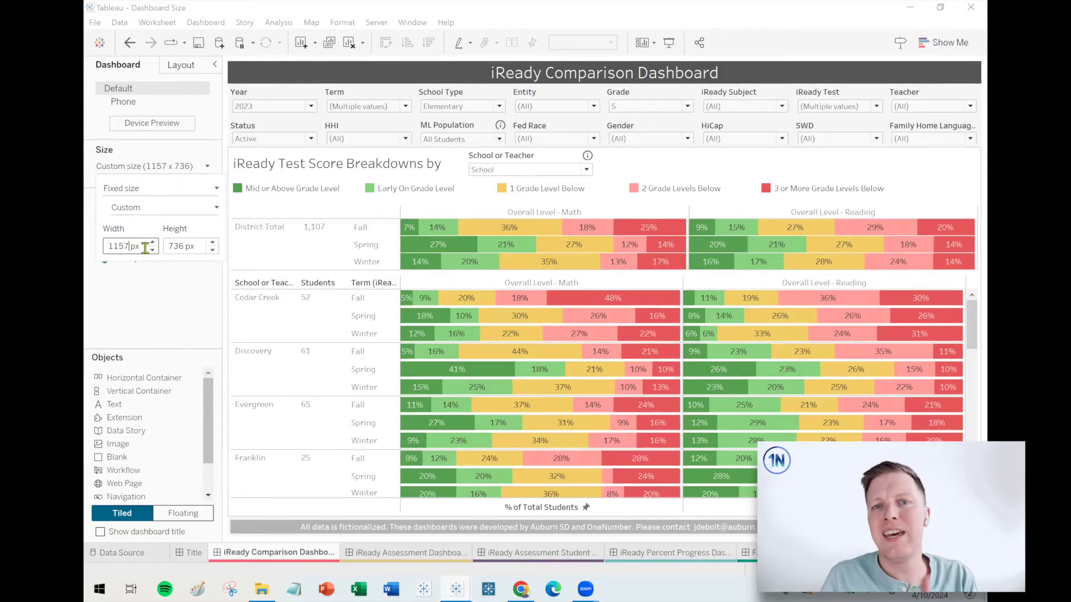
click(149, 194)
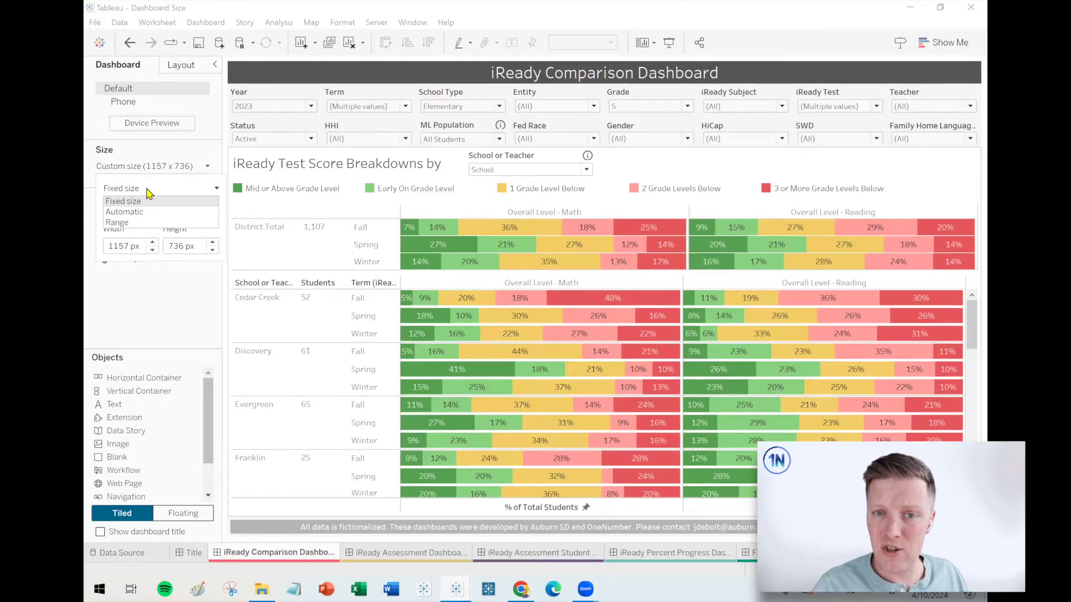
click(118, 222)
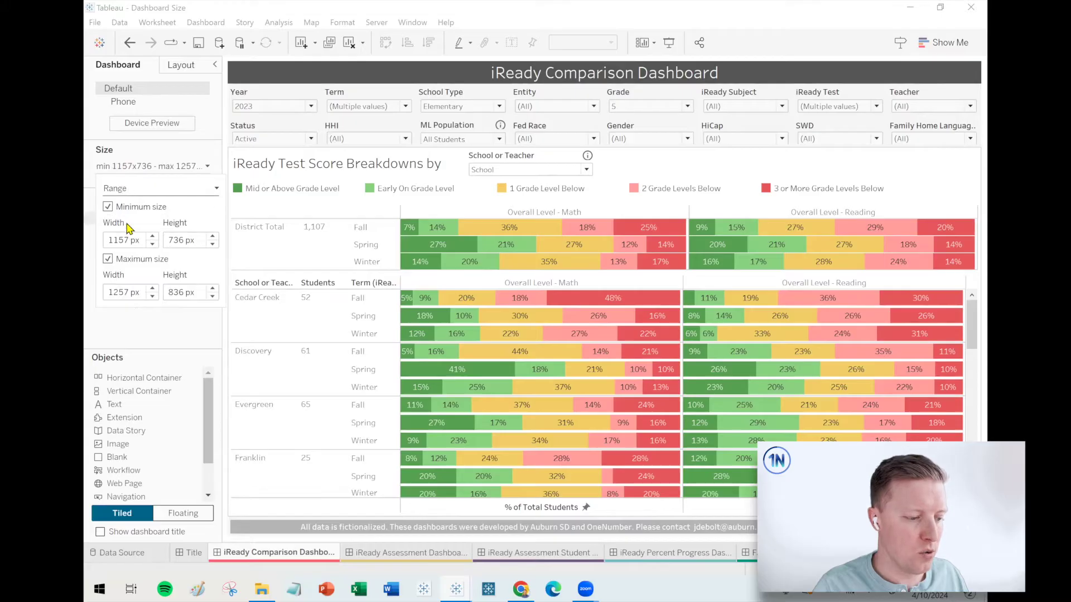
- Give the dashboard a fixed 1200 × 750 pixel size and narrow the side panel
click(136, 190)
click(133, 202)
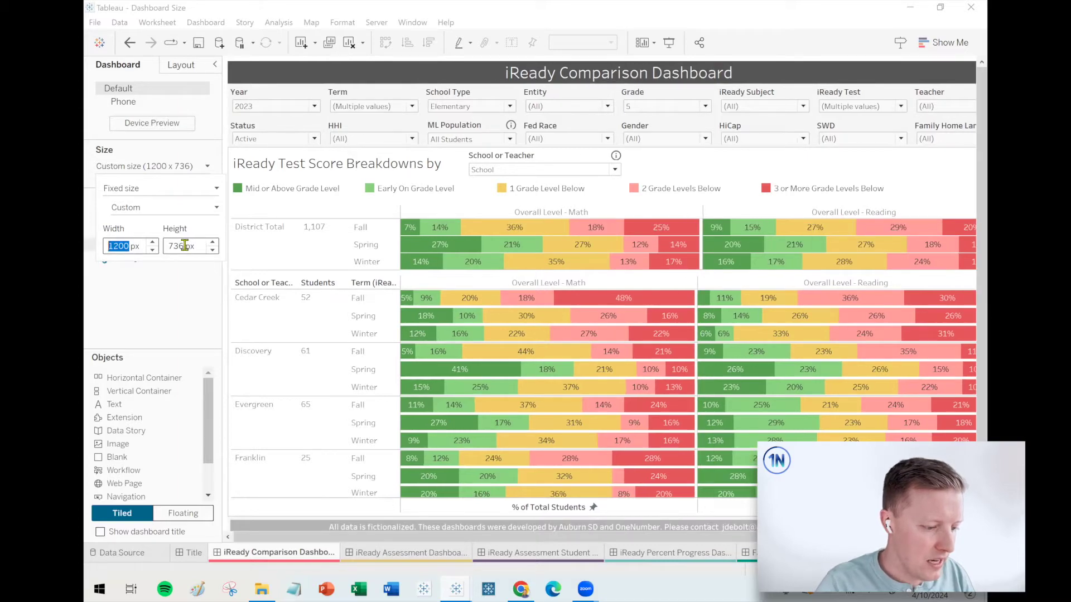
key(Tab)
text(75)
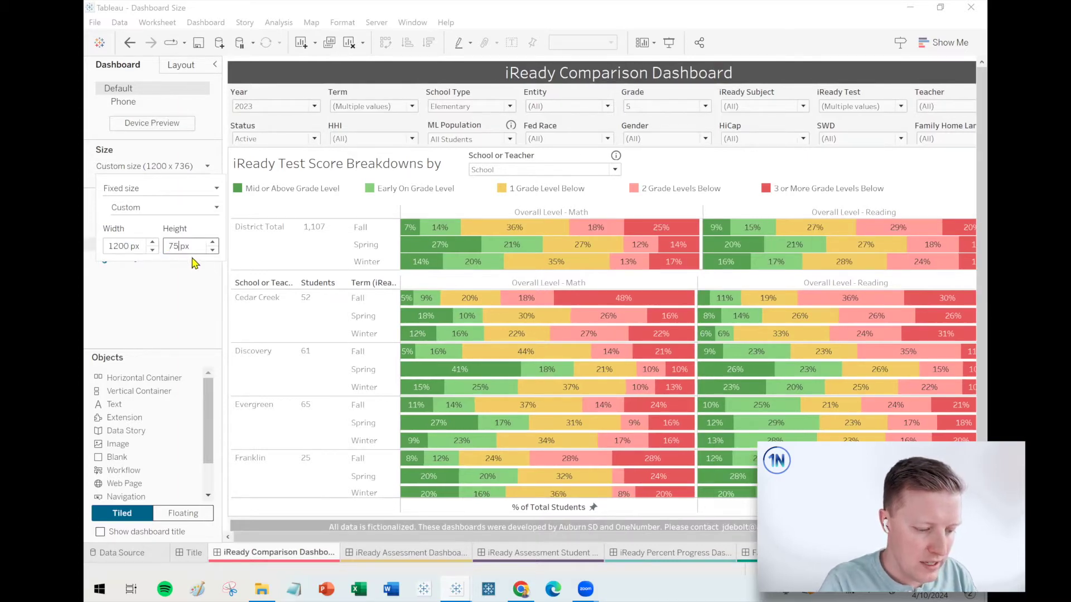
text(0)
key(Return)
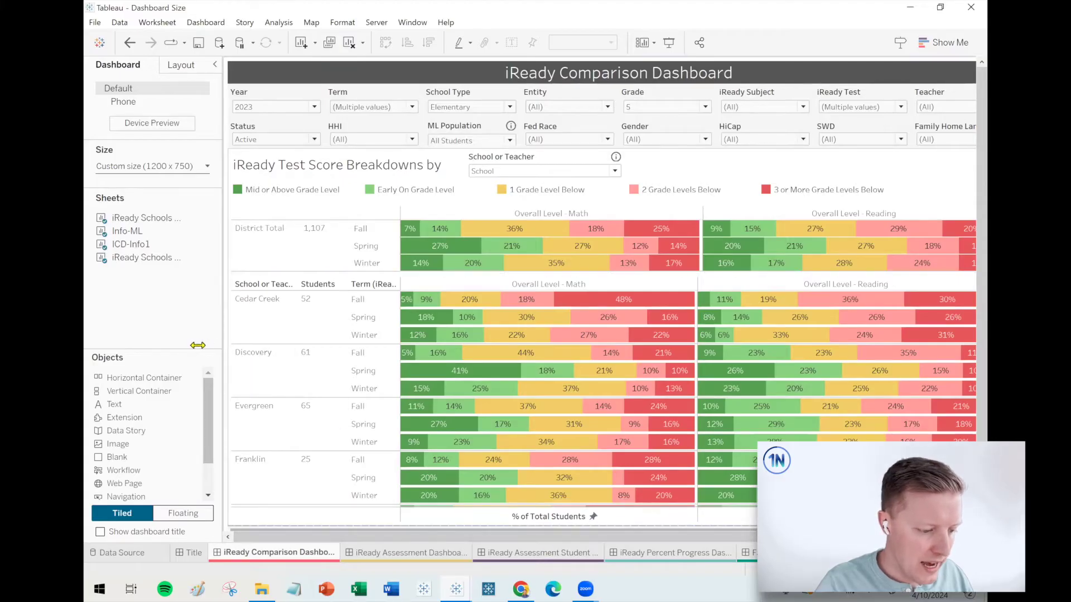
drag(198, 345, 191, 347)
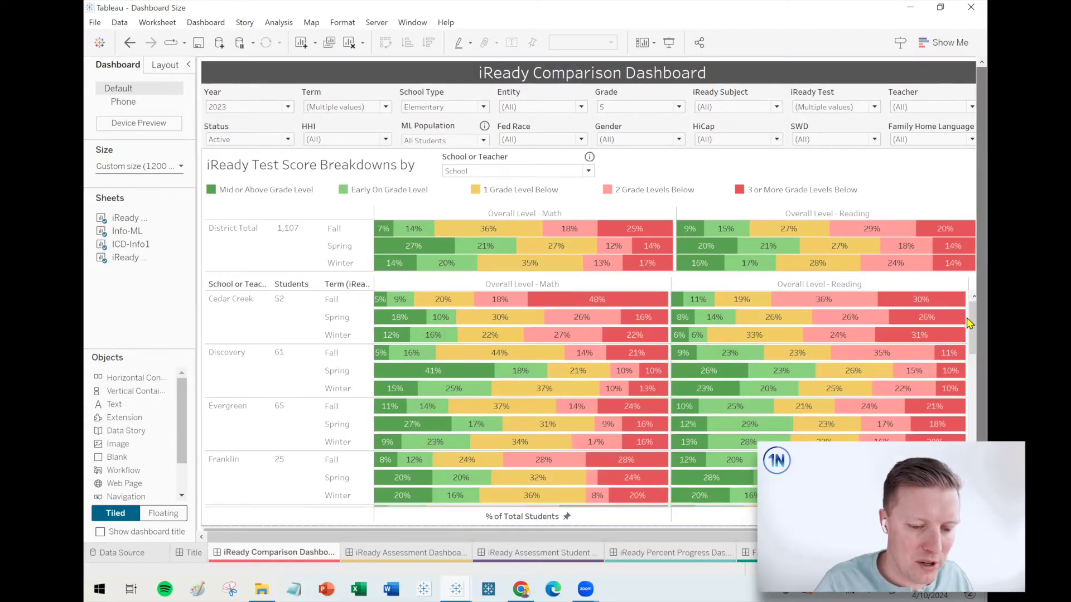
- Preview the 1200×750 dashboard in Presentation Mode
scroll(969, 324, down, 2)
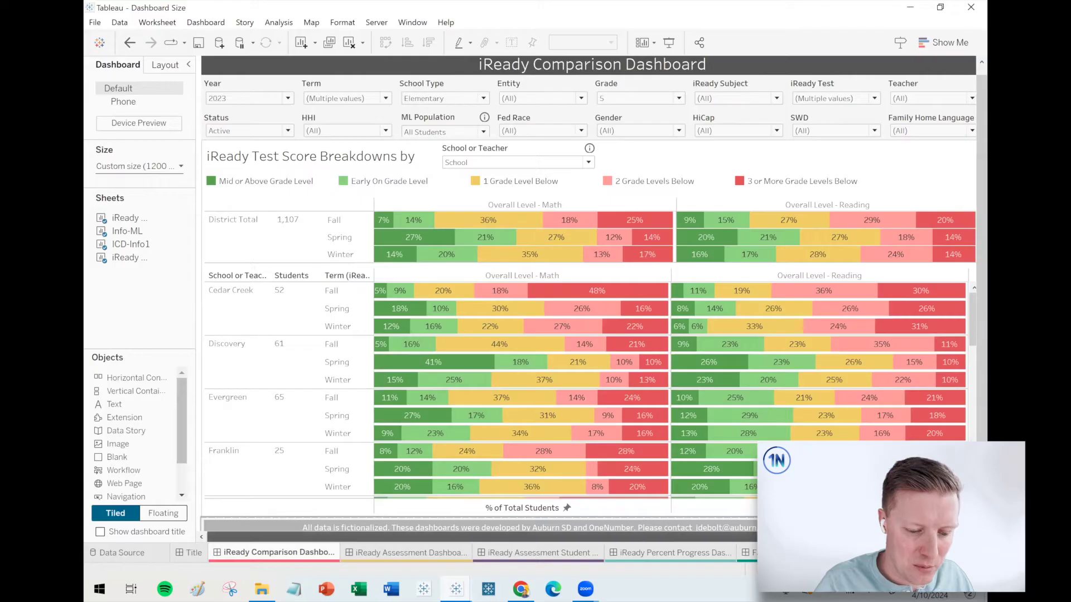
scroll(586, 302, right, 2)
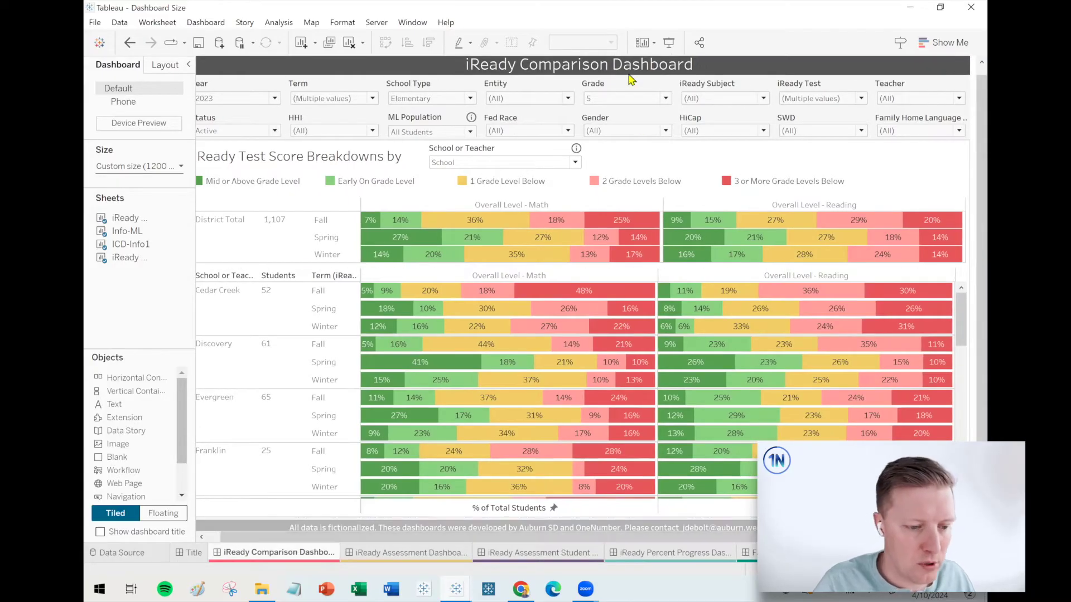
click(669, 45)
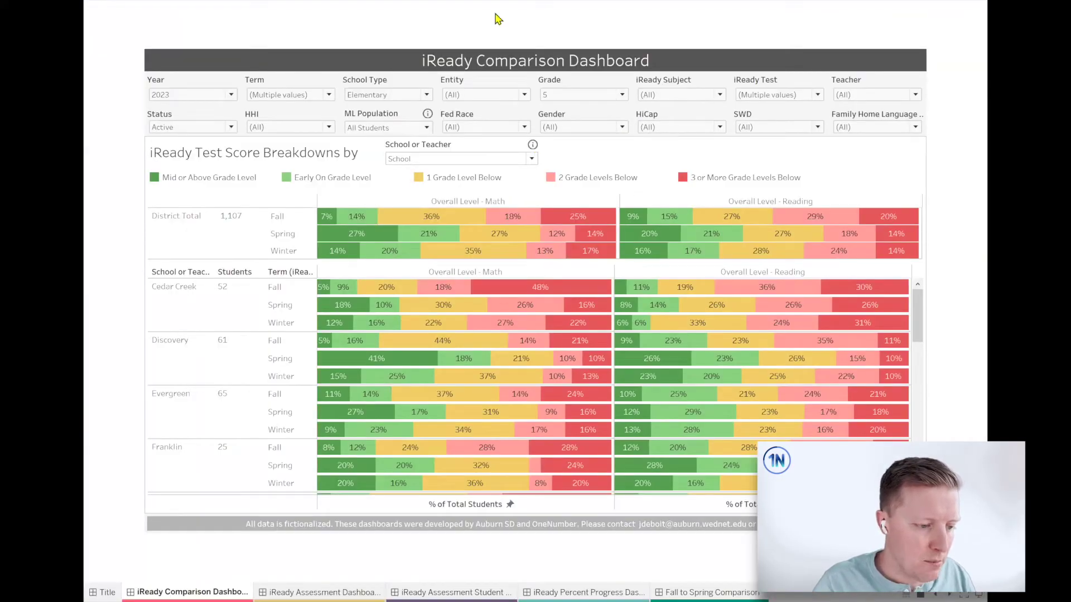
- Exit presentation mode and set Range sizing with only a 1200×750 minimum, no maximum
key(Escape)
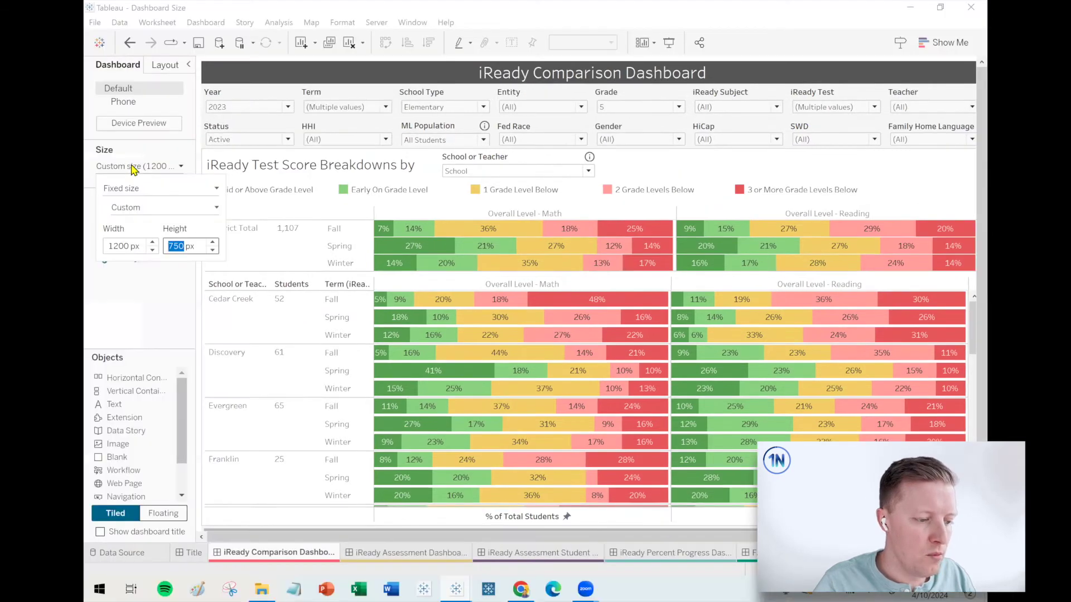
click(137, 166)
click(134, 188)
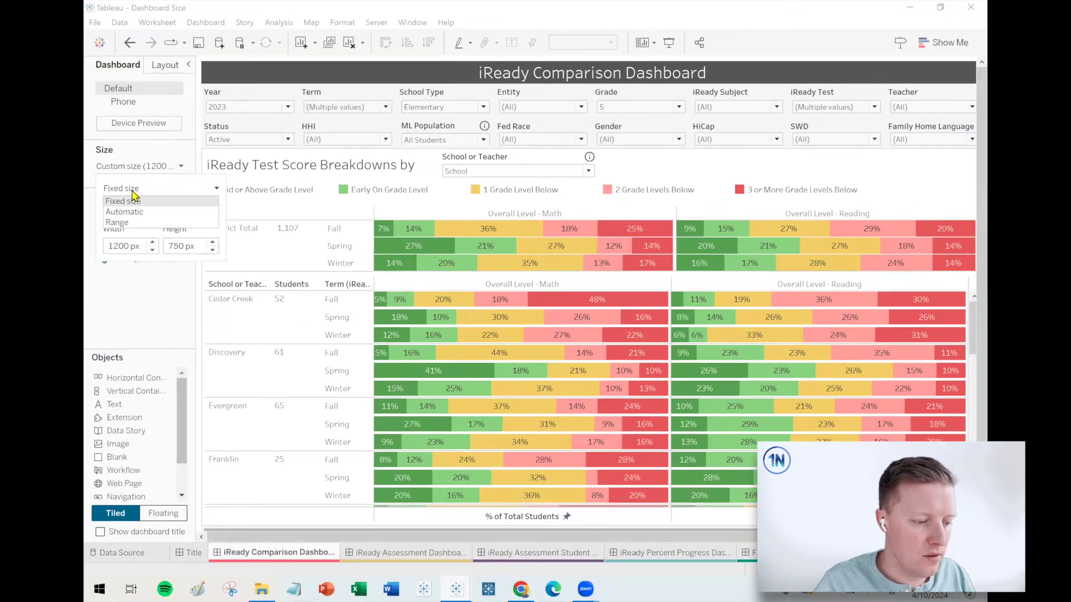
click(119, 222)
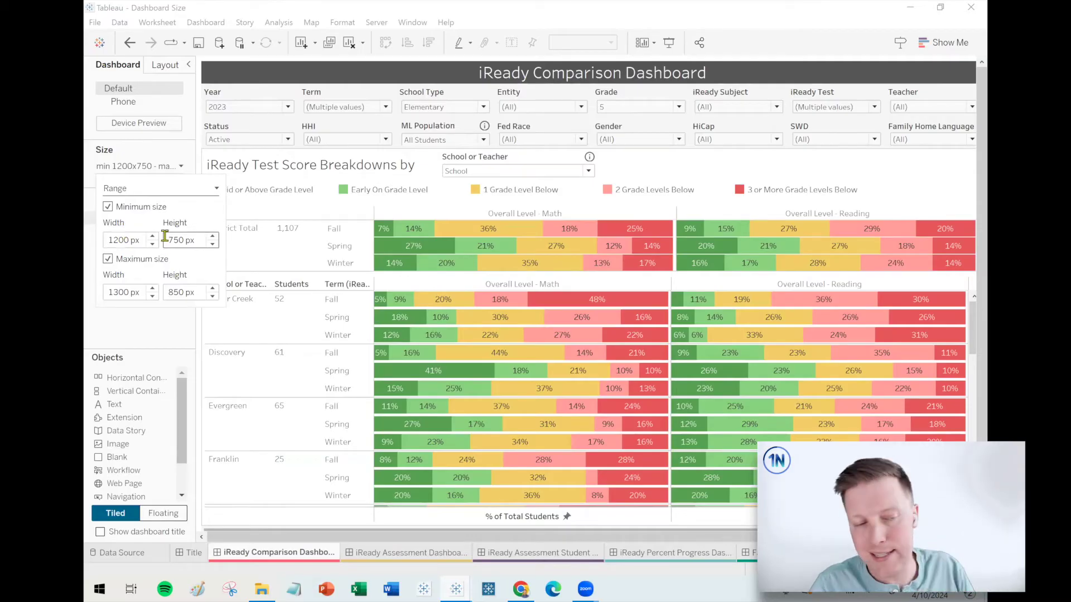
click(108, 260)
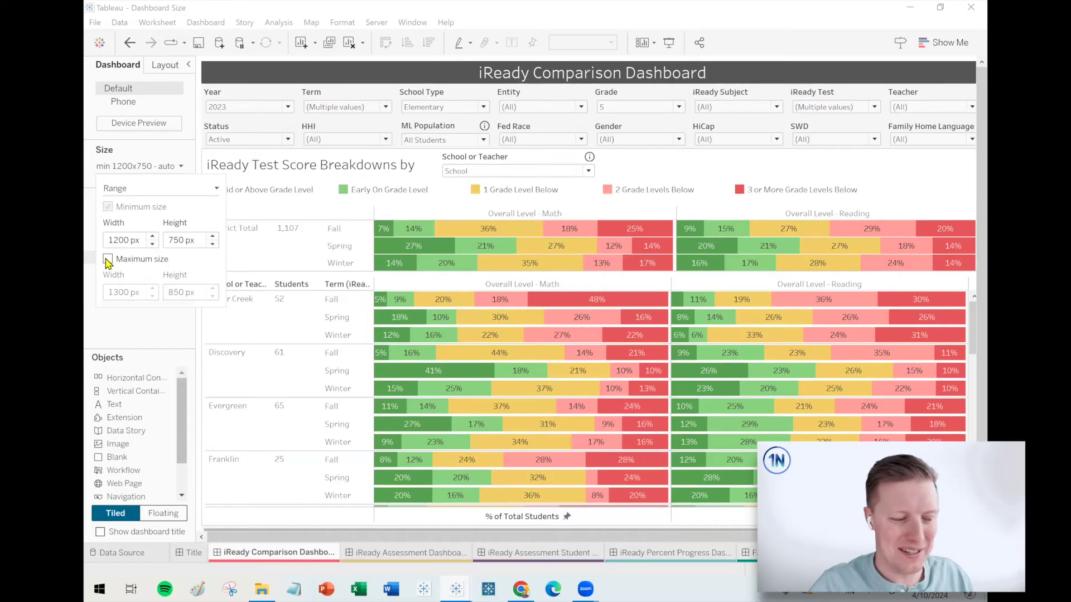
click(108, 328)
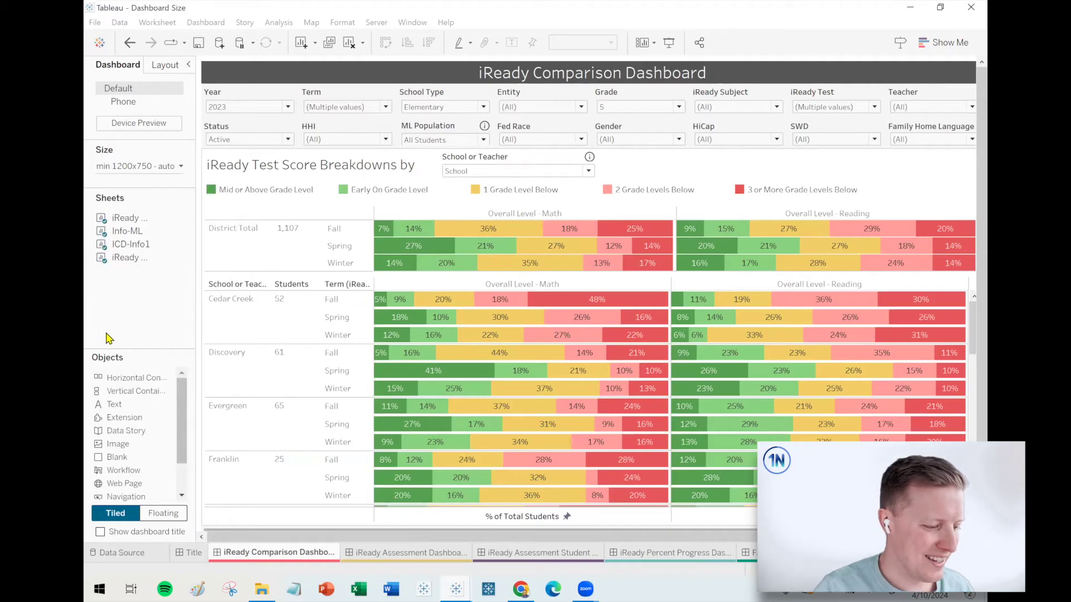
- Return the dashboard to a Fixed 1200 × 750 size
click(119, 167)
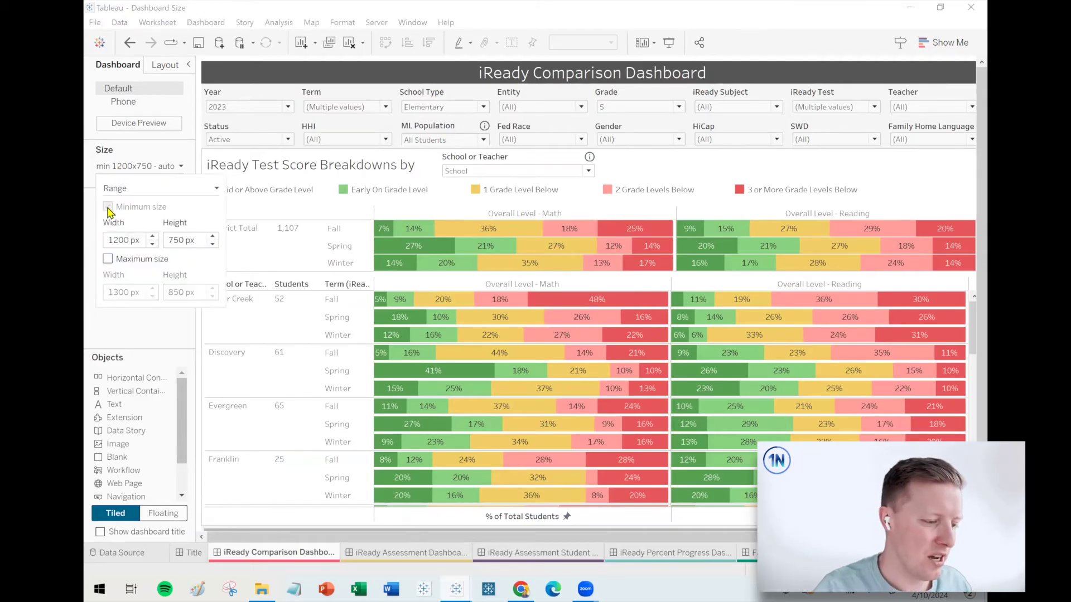
click(118, 192)
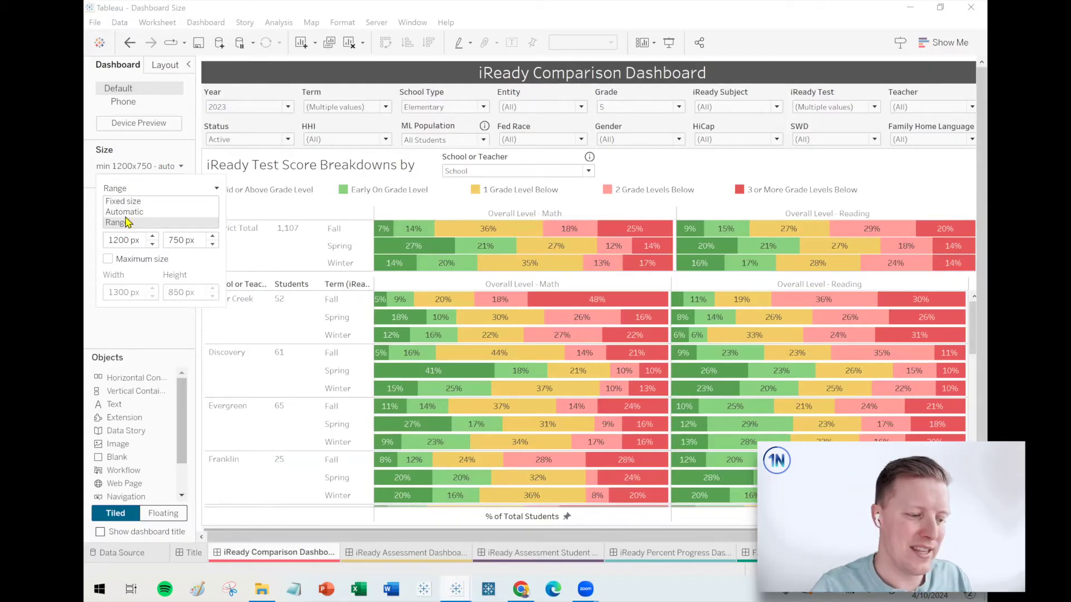
click(129, 201)
click(125, 305)
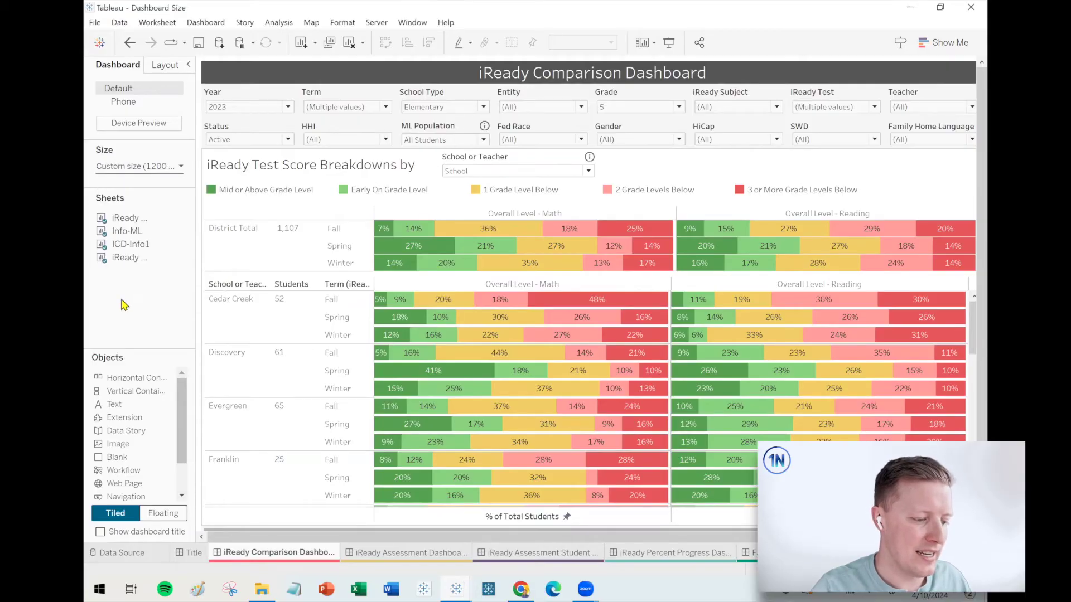